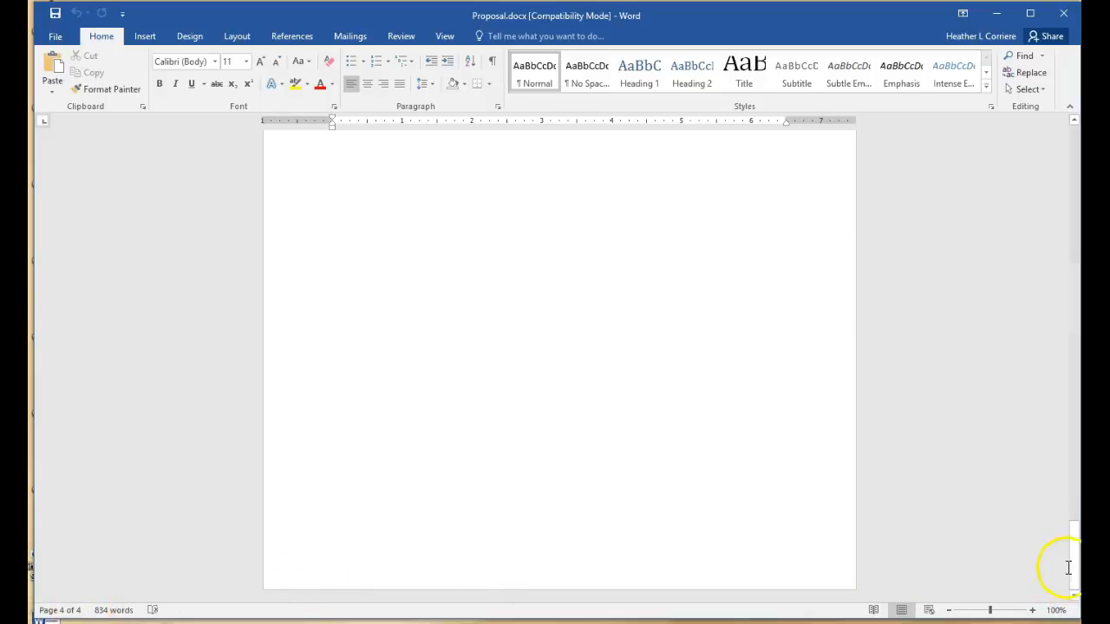
Give the first line, 'Proposal for Mountain Biking at North Lake Camp', the Title style
{"action": "left_click_drag", "start_coordinate": [1072, 568], "coordinate": [1074, 165]}
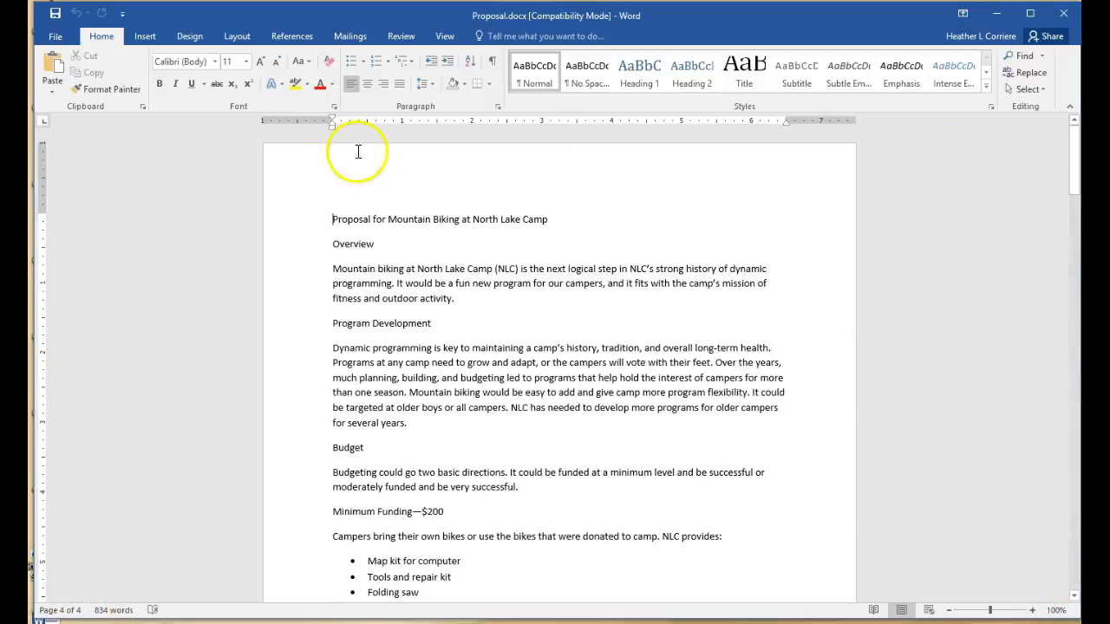
{"action": "left_click_drag", "start_coordinate": [332, 219], "coordinate": [567, 219]}
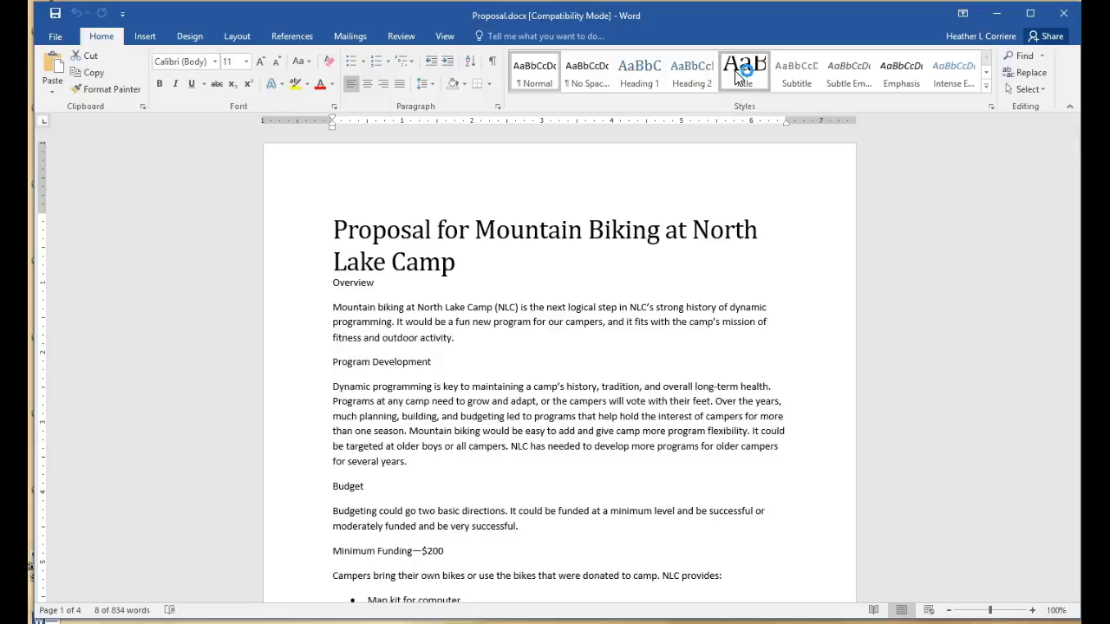
{"action": "left_click", "coordinate": [737, 76]}
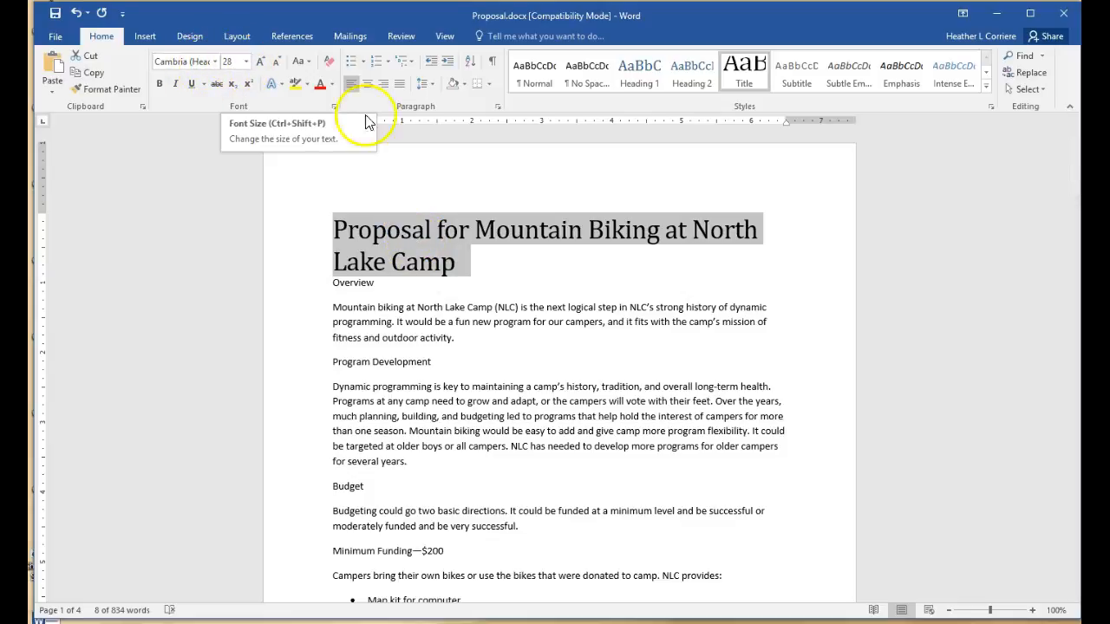
{"action": "left_click", "coordinate": [986, 88]}
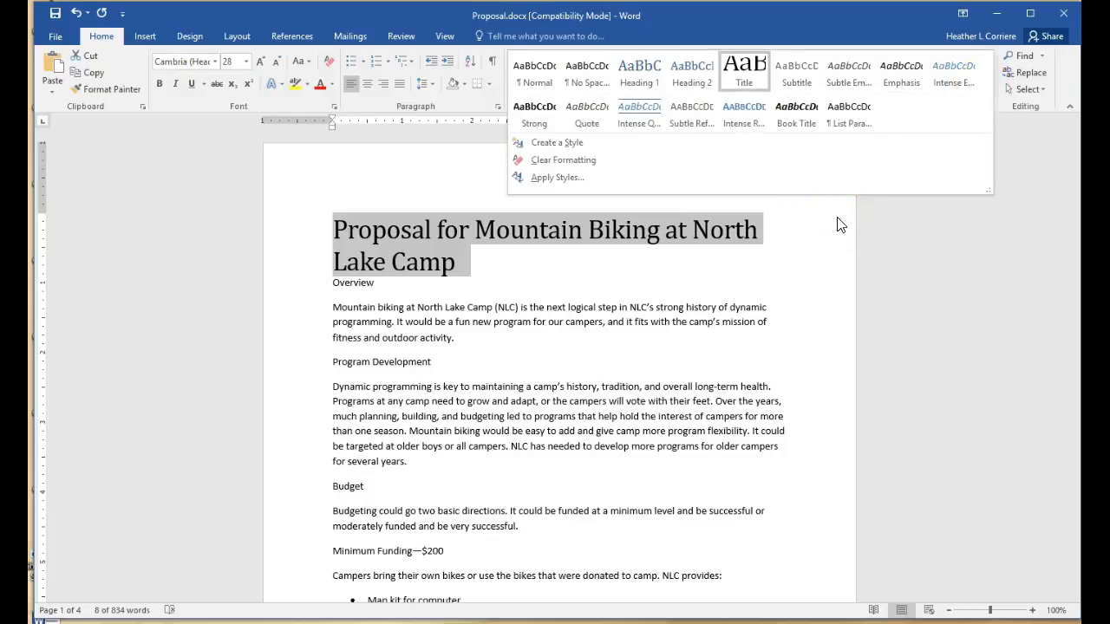
{"action": "left_click", "coordinate": [521, 83]}
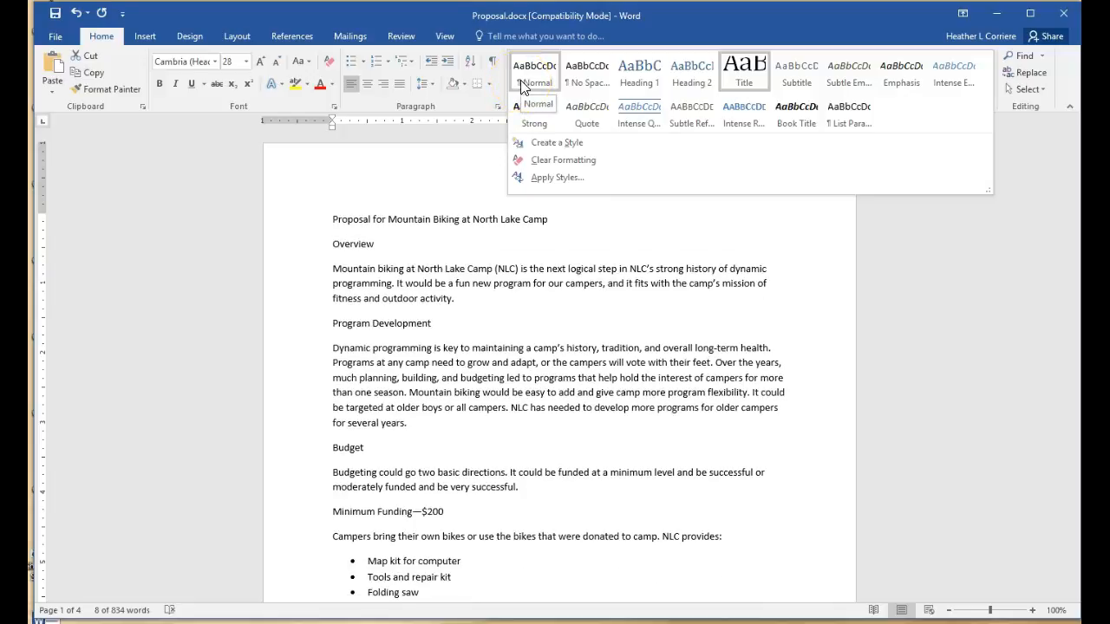
{"action": "left_click", "coordinate": [1073, 449]}
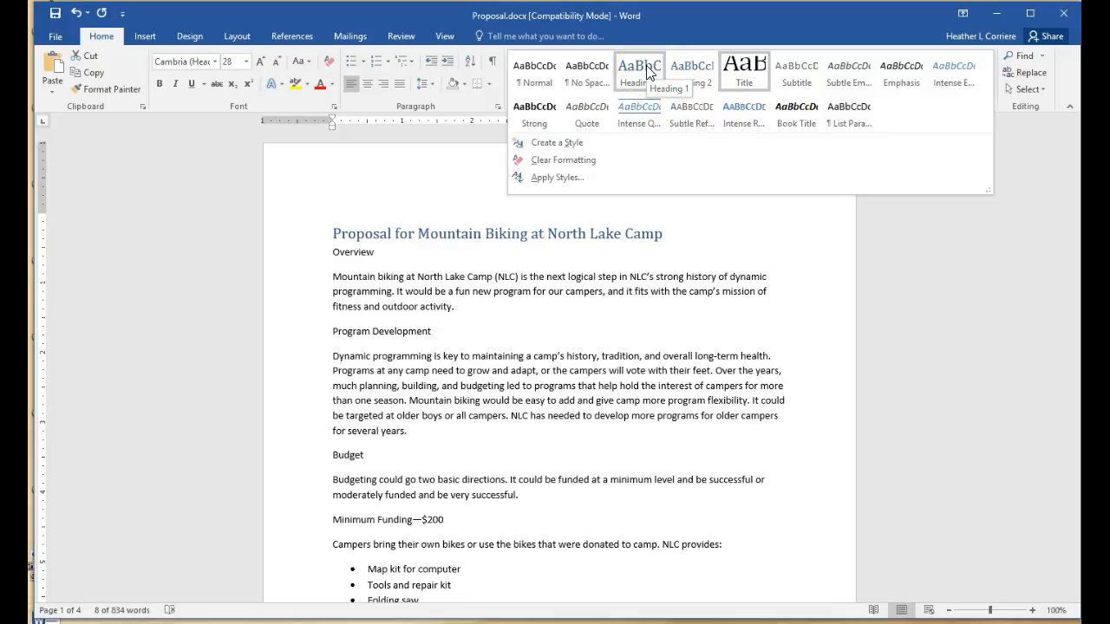
{"action": "left_click", "coordinate": [738, 76]}
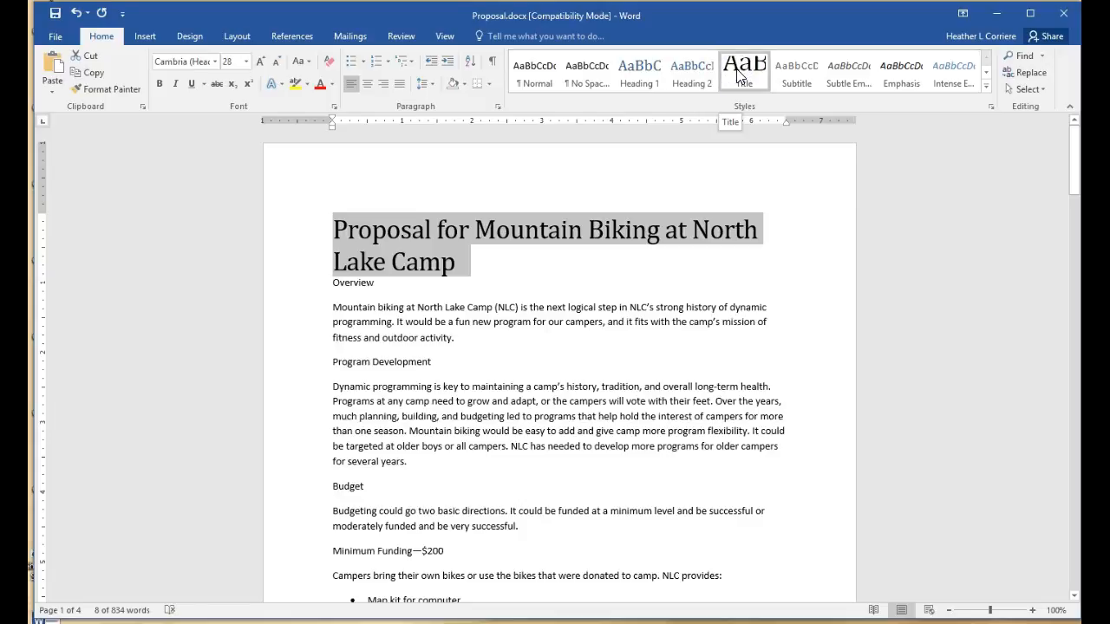
Select the Overview and Program Development lines together and give both the Heading 1 style
{"action": "left_click", "coordinate": [378, 287]}
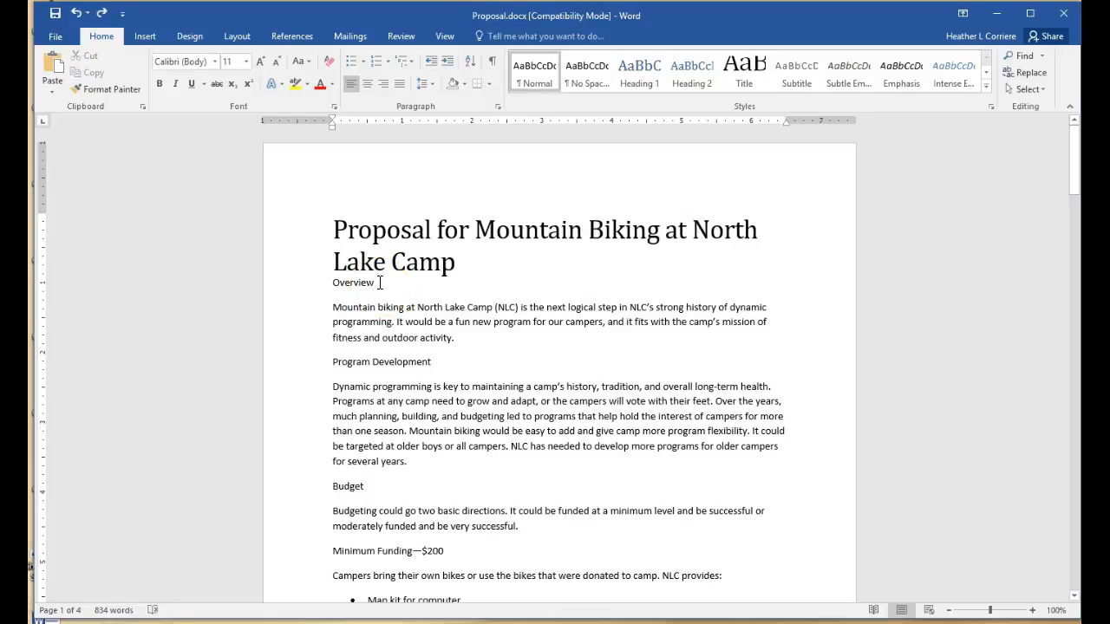
{"action": "left_click_drag", "start_coordinate": [377, 284], "coordinate": [332, 282]}
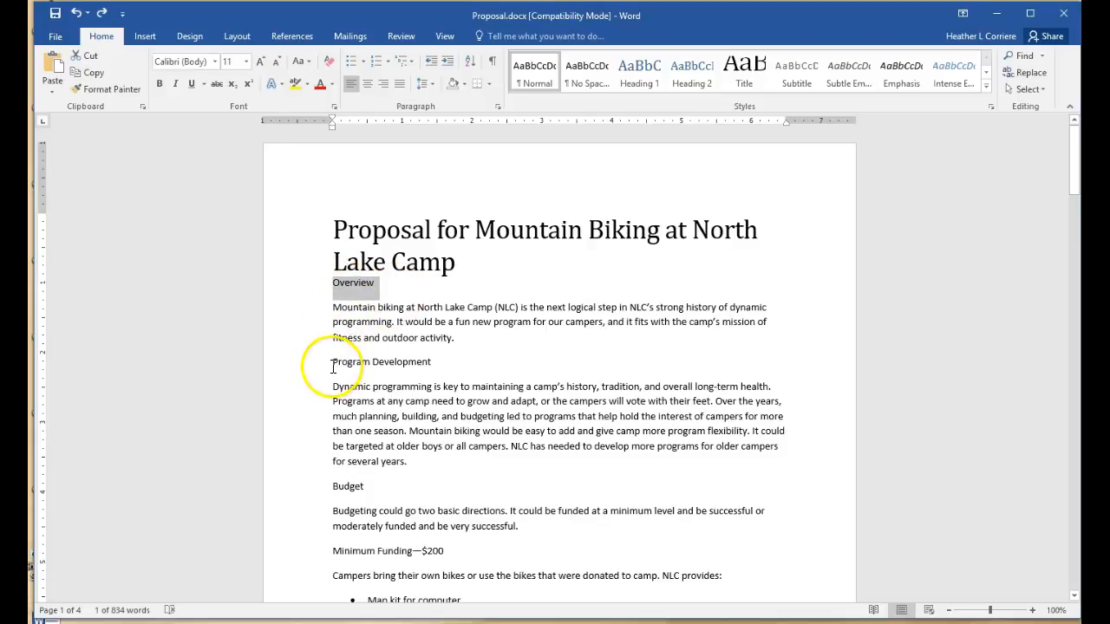
{"action": "left_click_drag", "start_coordinate": [333, 363], "coordinate": [414, 365]}
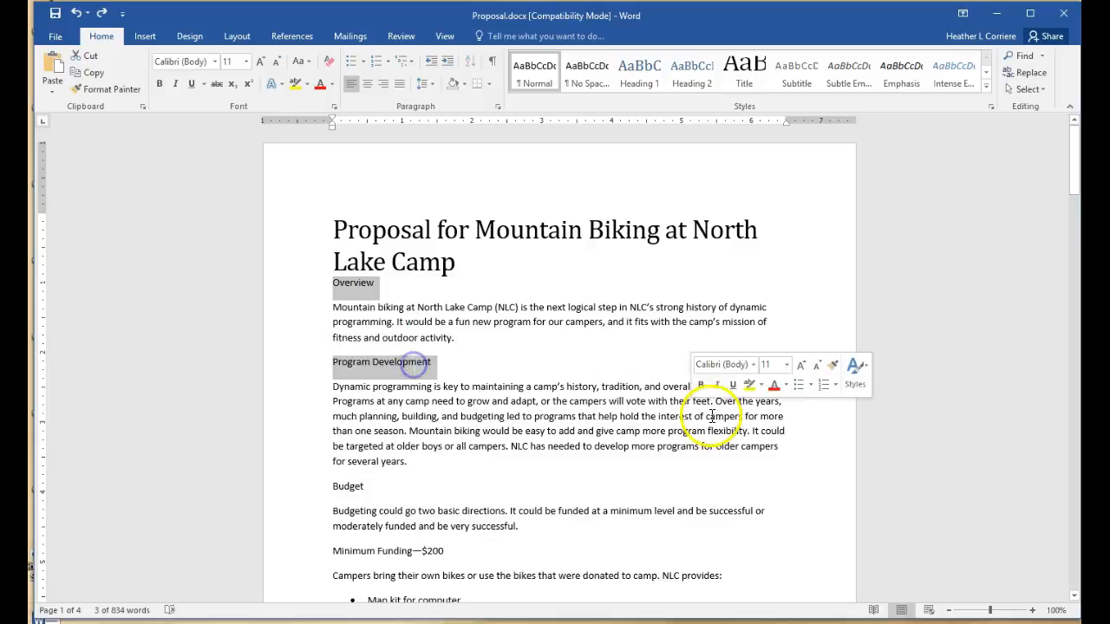
{"action": "left_click_drag", "start_coordinate": [329, 309], "coordinate": [477, 346]}
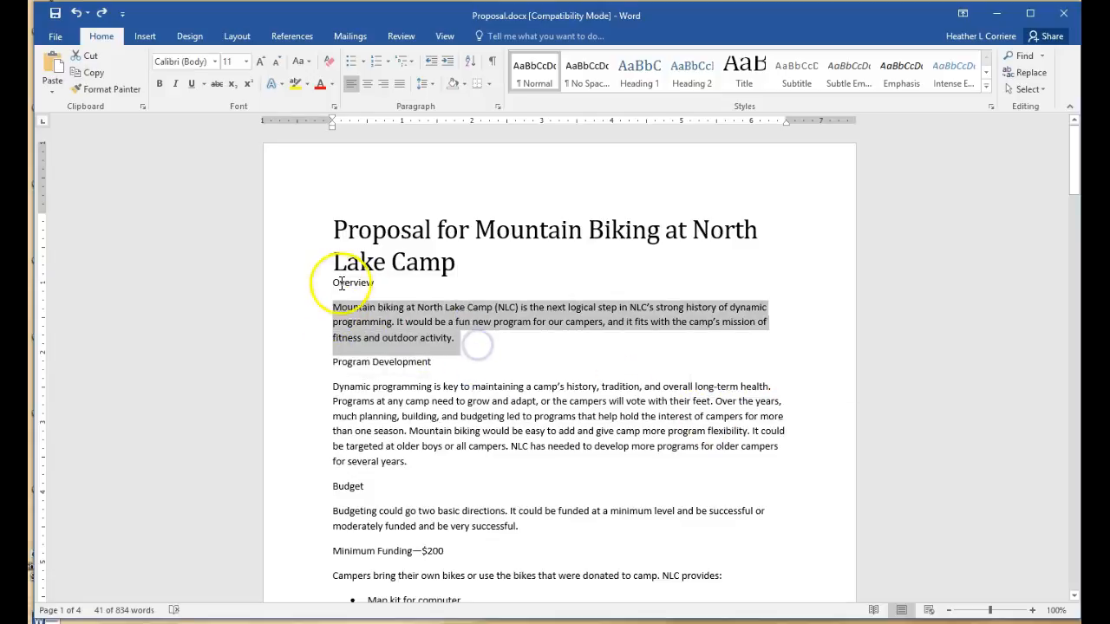
{"action": "left_click", "coordinate": [331, 283]}
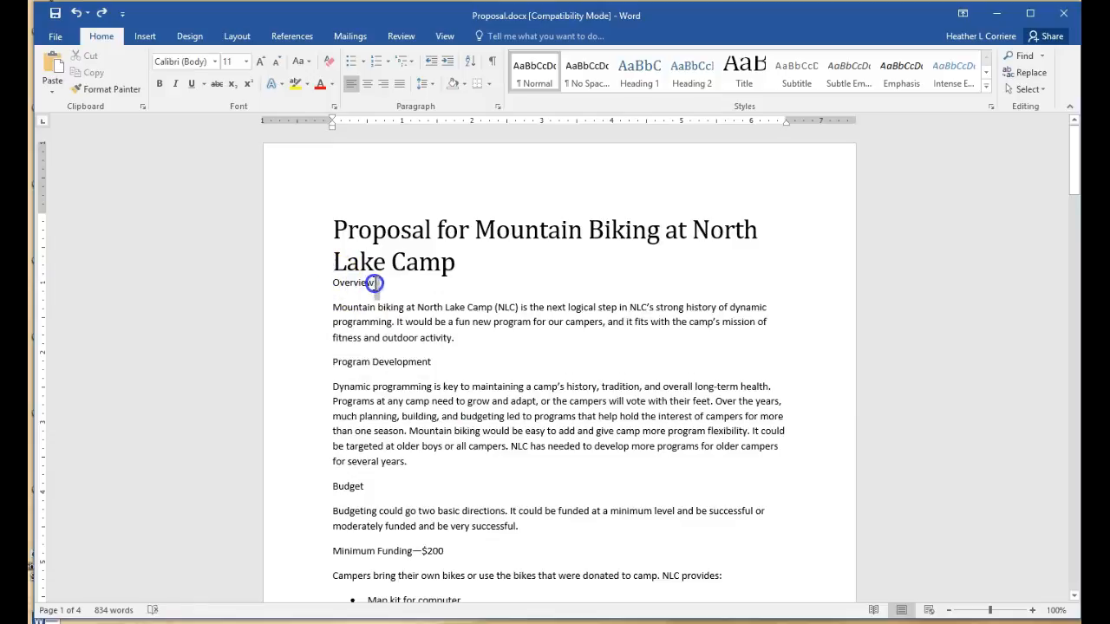
{"action": "left_click", "coordinate": [314, 283]}
{"action": "left_click_drag", "start_coordinate": [334, 362], "coordinate": [433, 364]}
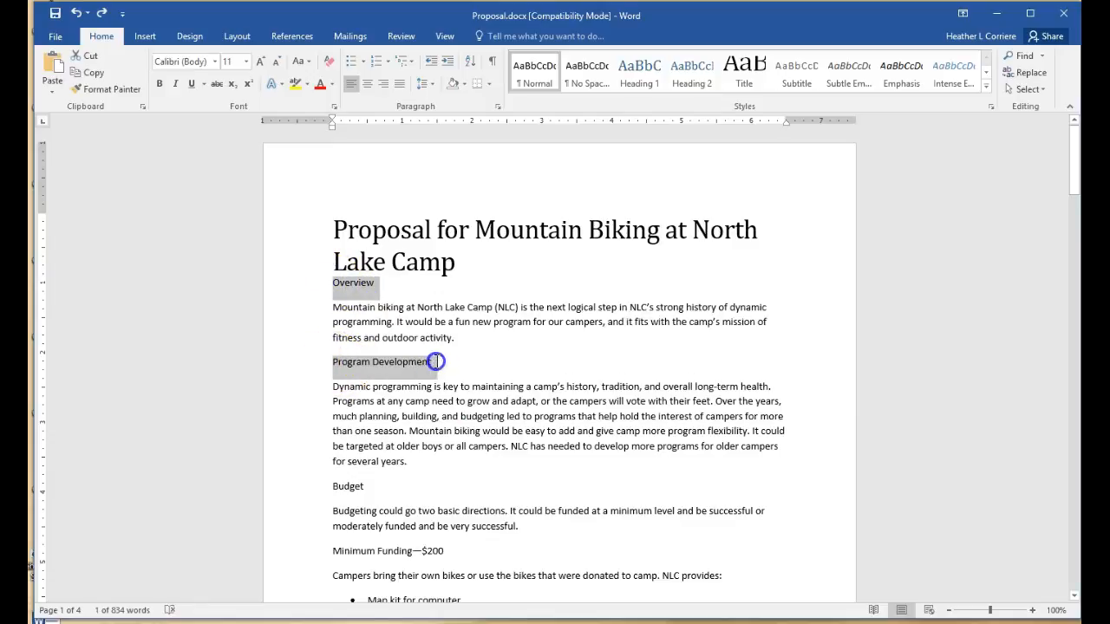
{"action": "left_click", "coordinate": [635, 75]}
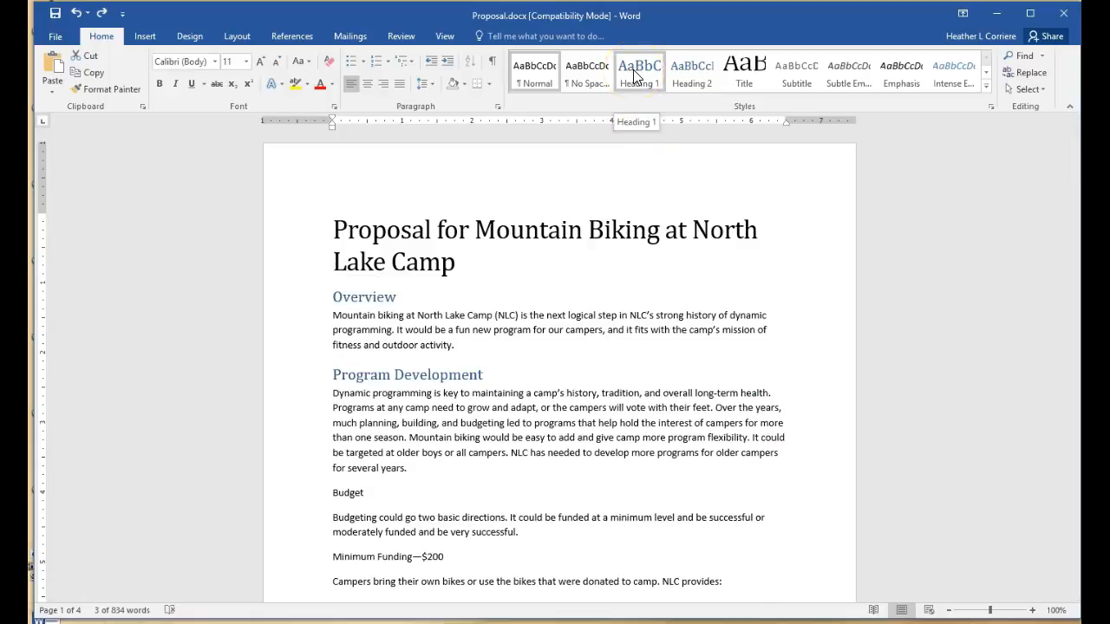
{"action": "left_click", "coordinate": [633, 71]}
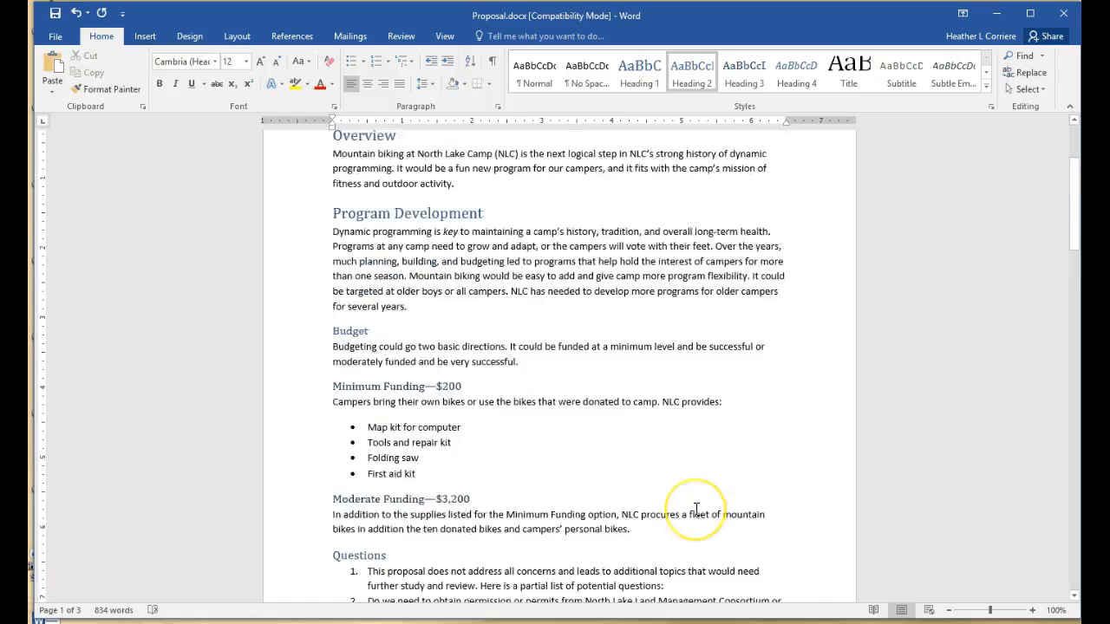
{"action": "scroll", "coordinate": [696, 510], "scroll_direction": "up", "scroll_amount": 4}
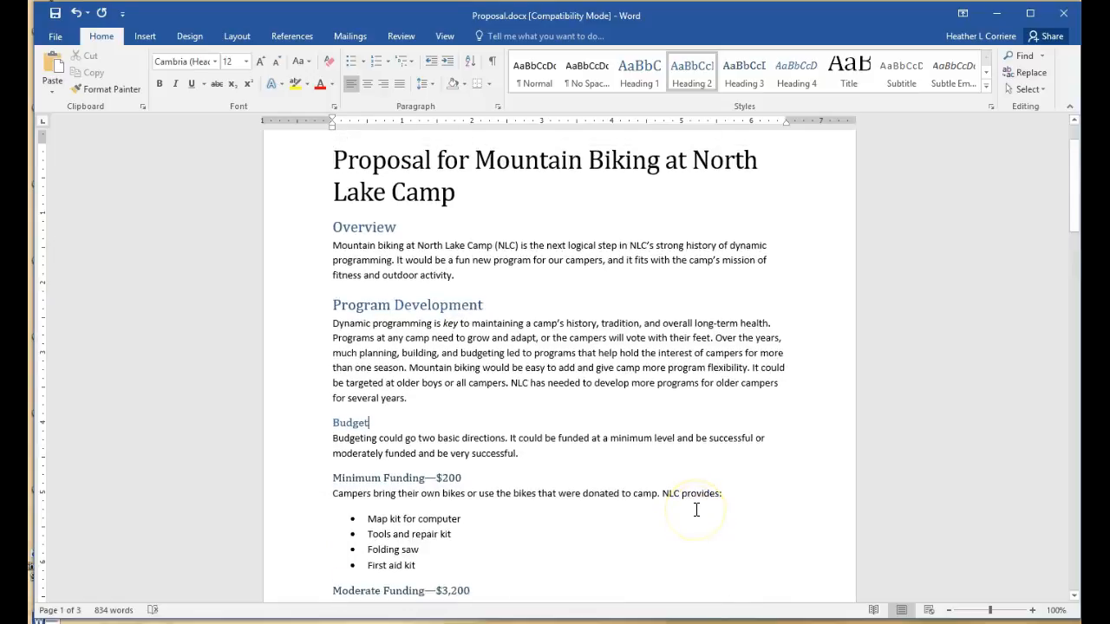
{"action": "scroll", "coordinate": [696, 510], "scroll_direction": "up", "scroll_amount": 1}
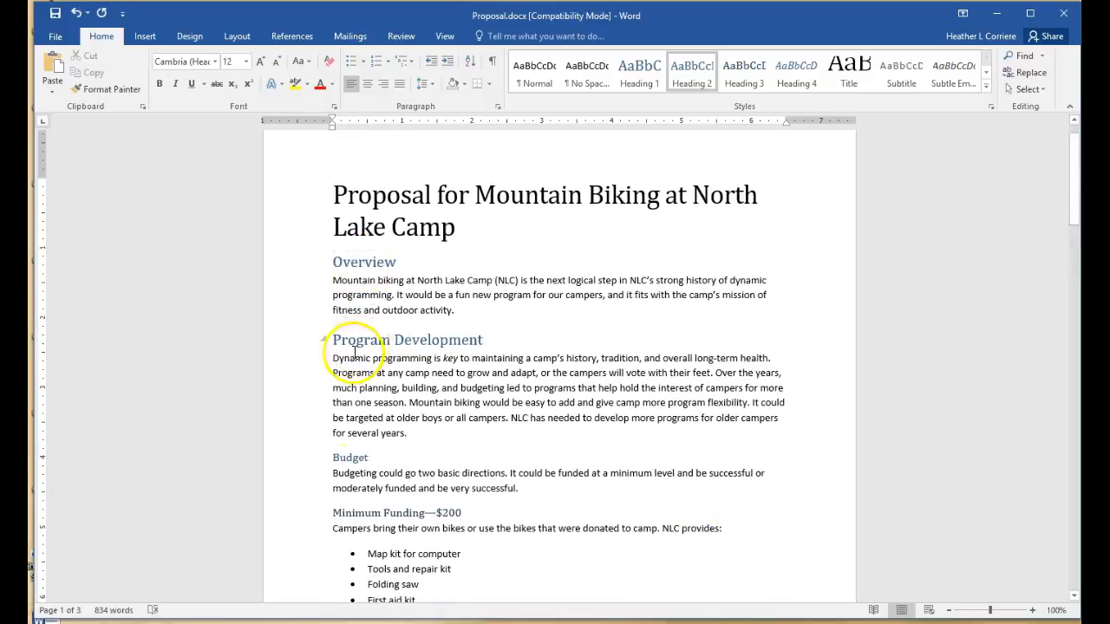
{"action": "scroll", "coordinate": [488, 520], "scroll_direction": "down", "scroll_amount": 2}
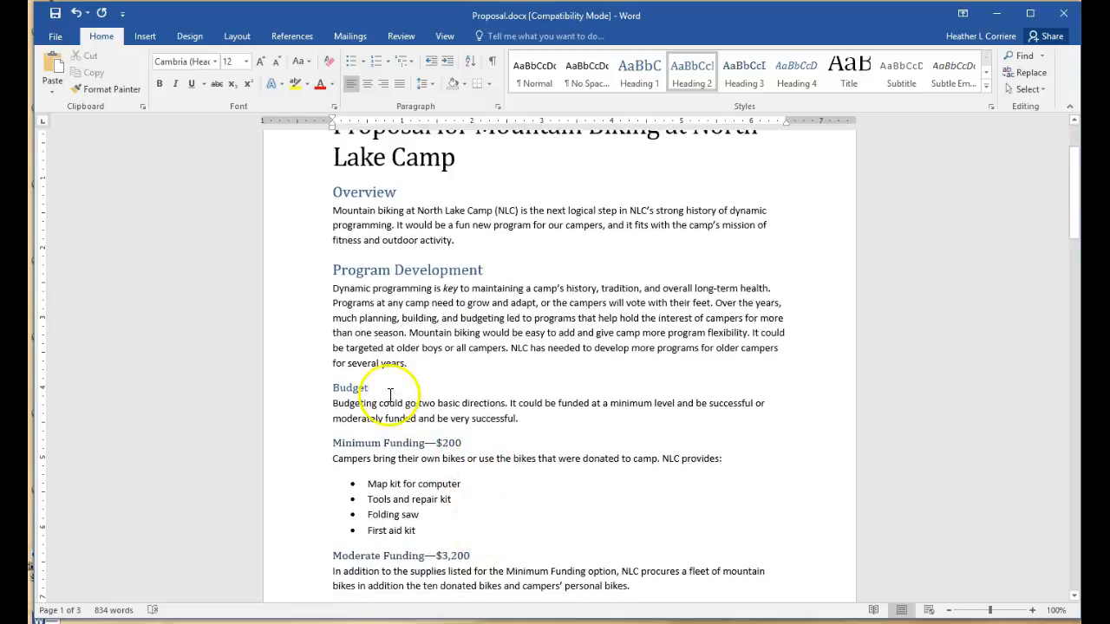
Make the Budget line a Heading 2, then make it bold and underlined
{"action": "left_click_drag", "start_coordinate": [371, 390], "coordinate": [329, 395]}
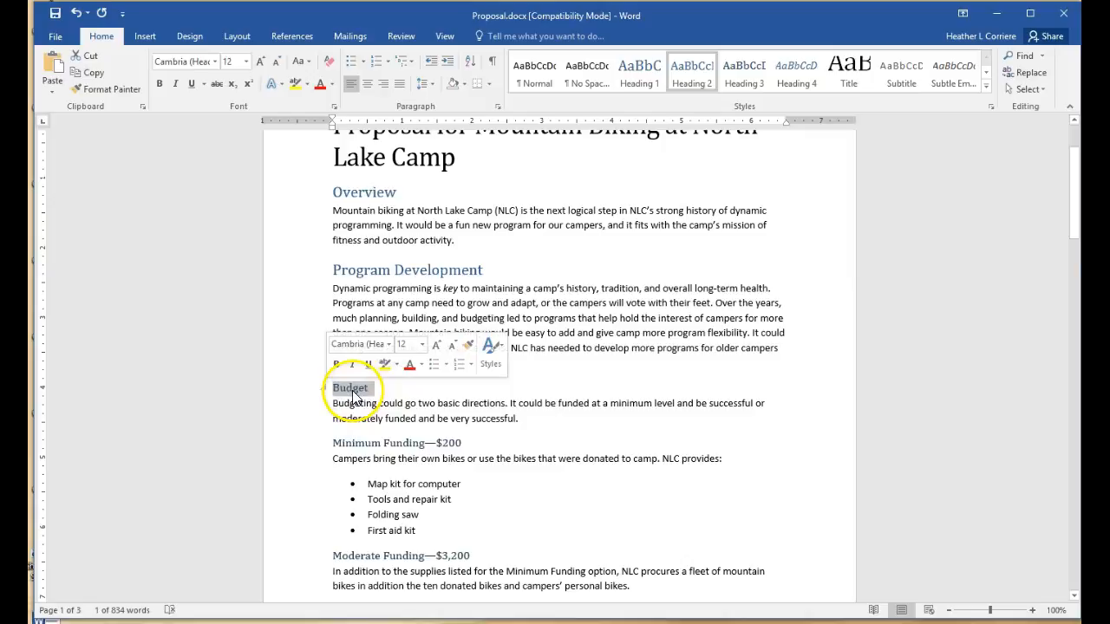
{"action": "left_click", "coordinate": [694, 76]}
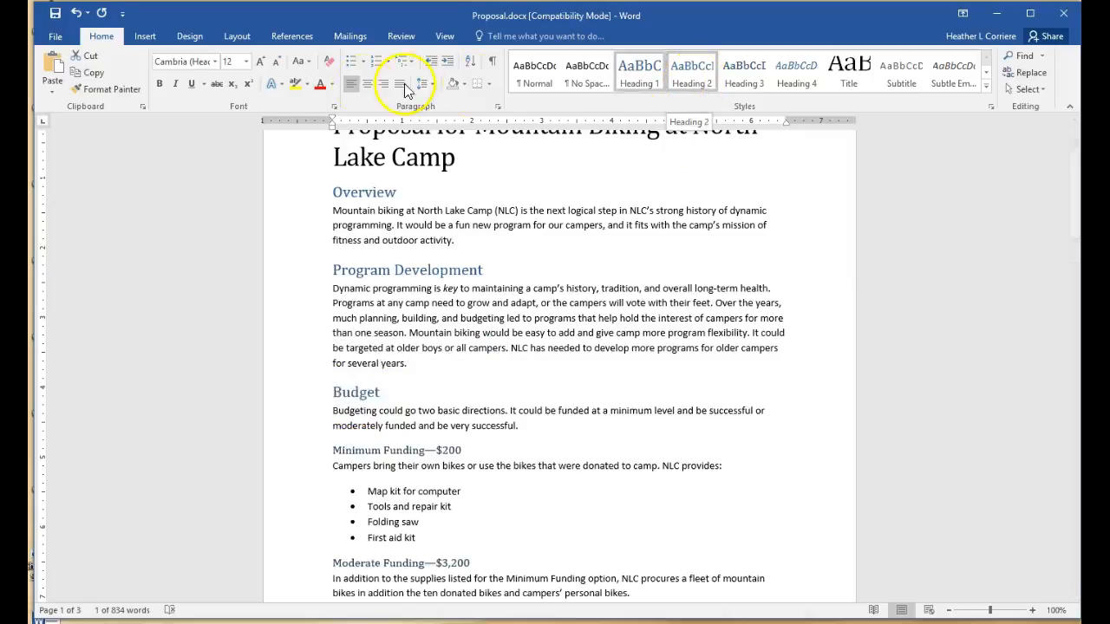
{"action": "left_click", "coordinate": [159, 86]}
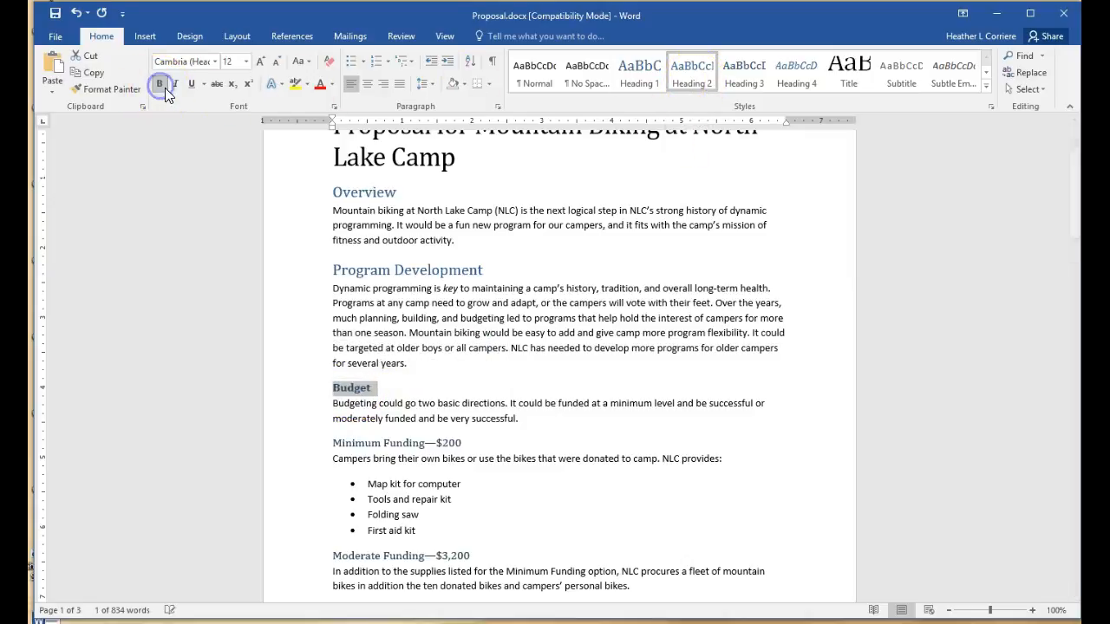
{"action": "left_click", "coordinate": [191, 84]}
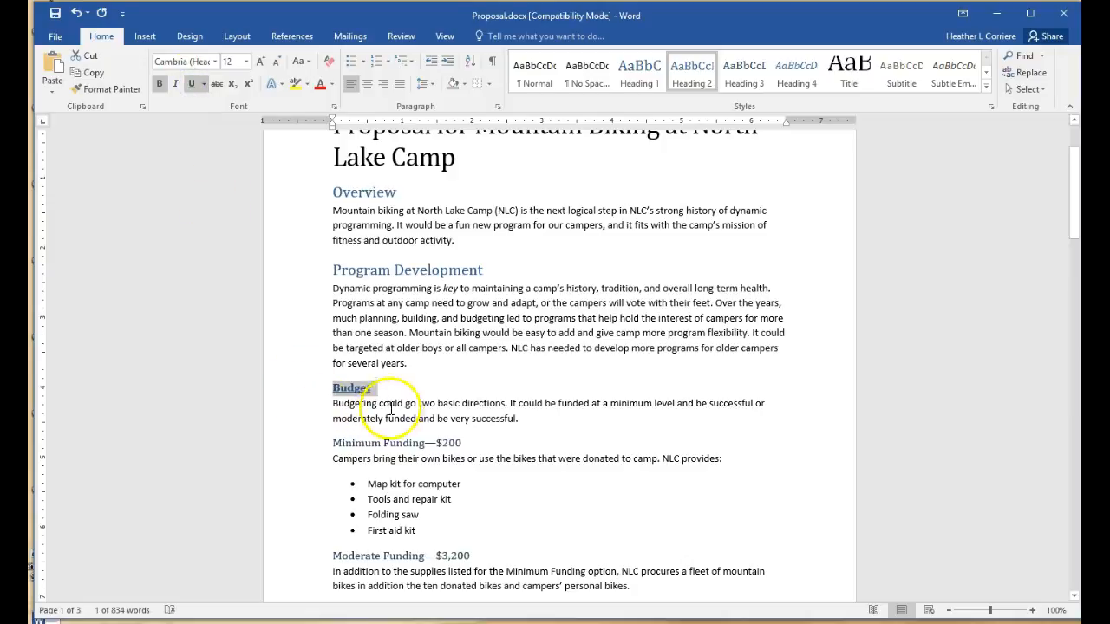
Update the Heading 2 style to match the Budget heading's formatting
{"action": "right_click", "coordinate": [690, 69]}
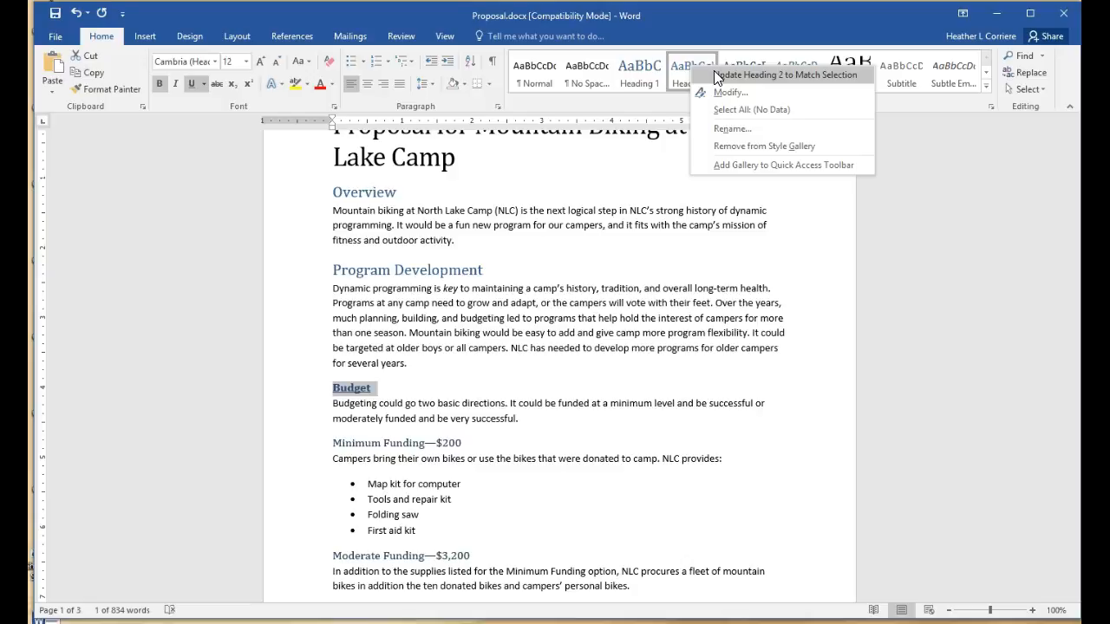
{"action": "left_click", "coordinate": [716, 96]}
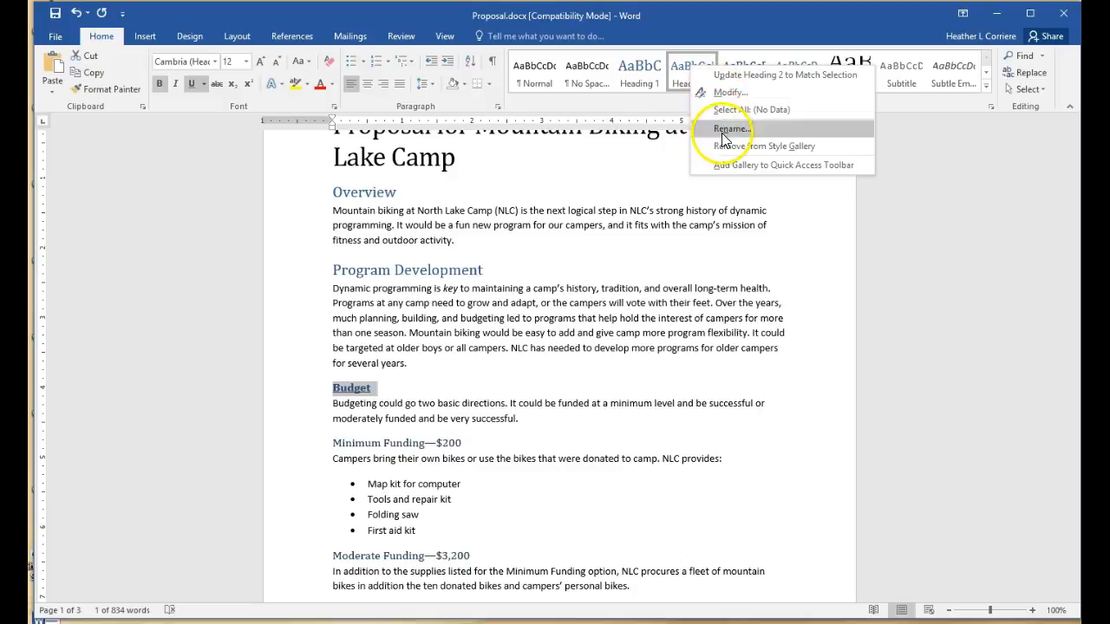
{"action": "left_click", "coordinate": [727, 75]}
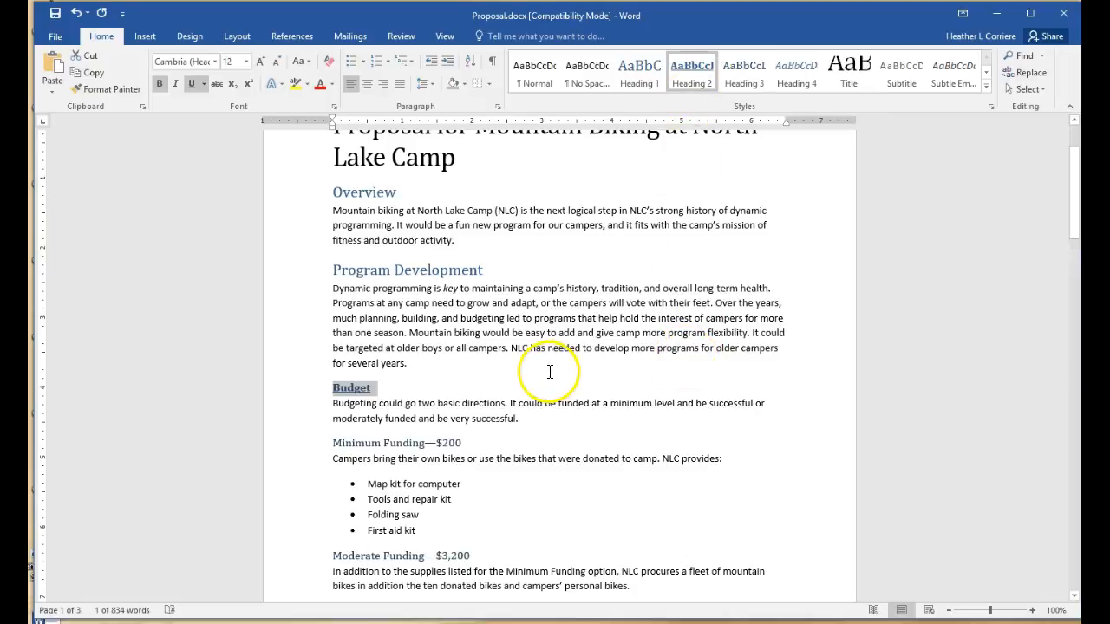
{"action": "scroll", "coordinate": [356, 400], "scroll_direction": "down", "scroll_amount": 4}
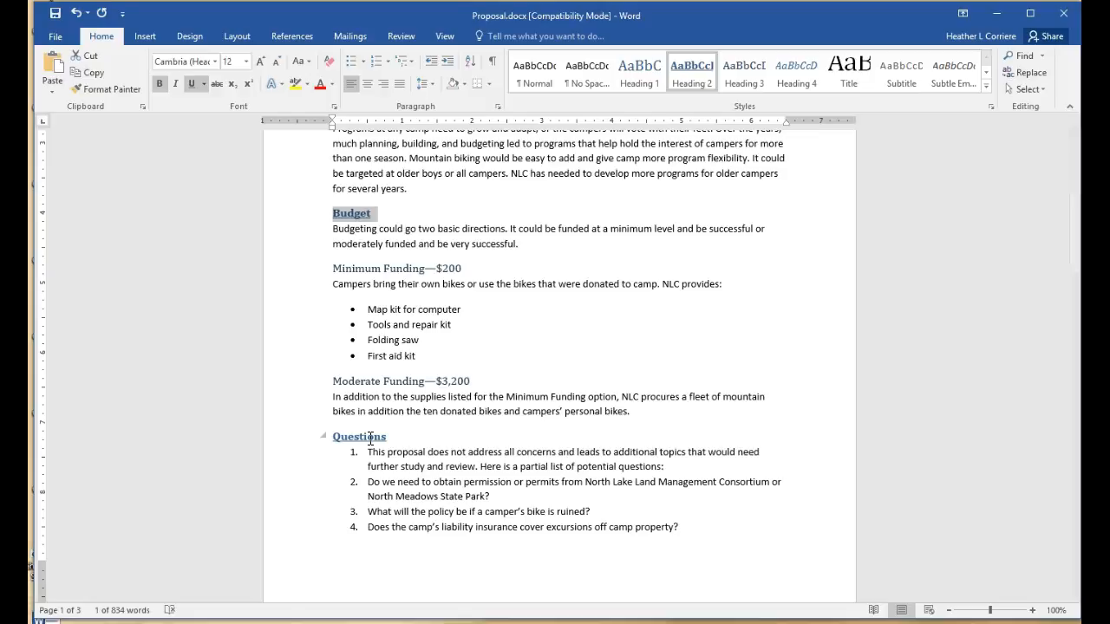
{"action": "key", "text": "shift+F5"}
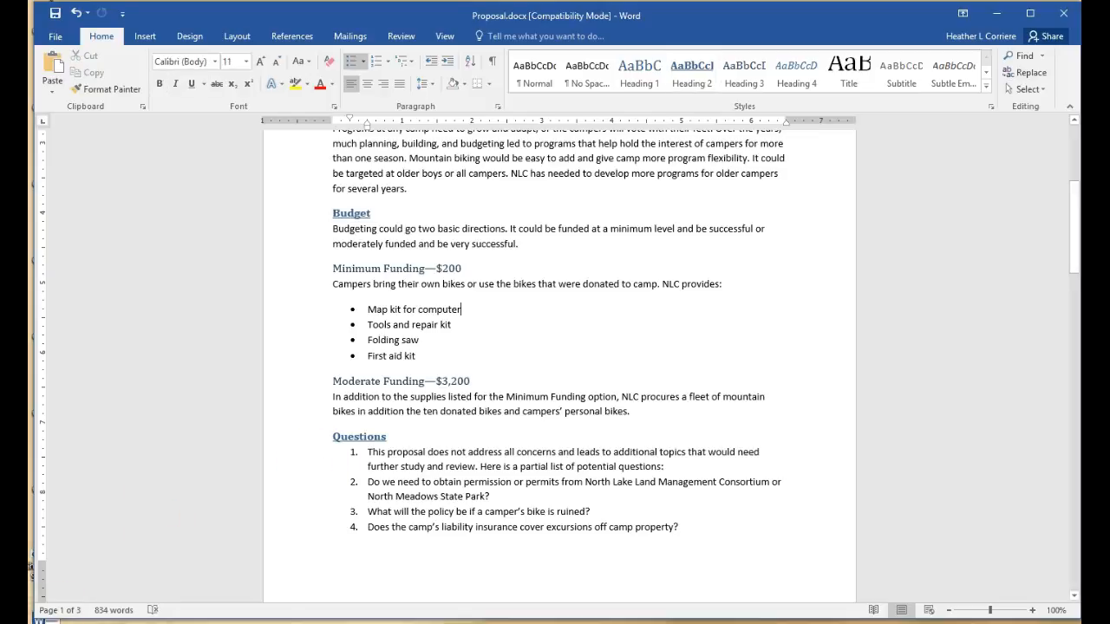
{"action": "left_click", "coordinate": [991, 106]}
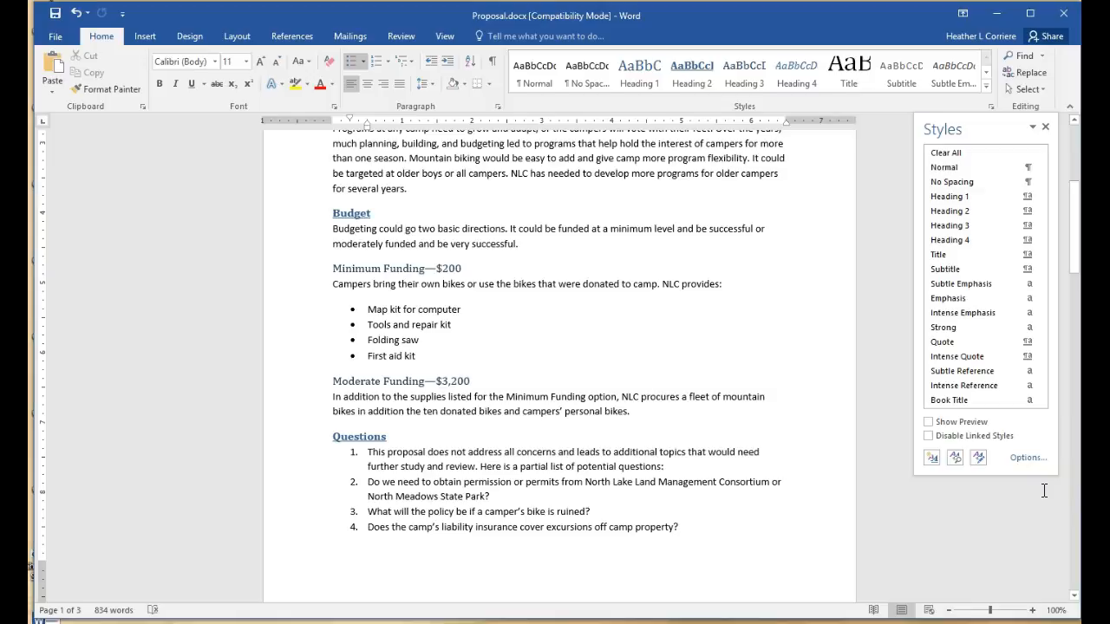
{"action": "left_click", "coordinate": [991, 107]}
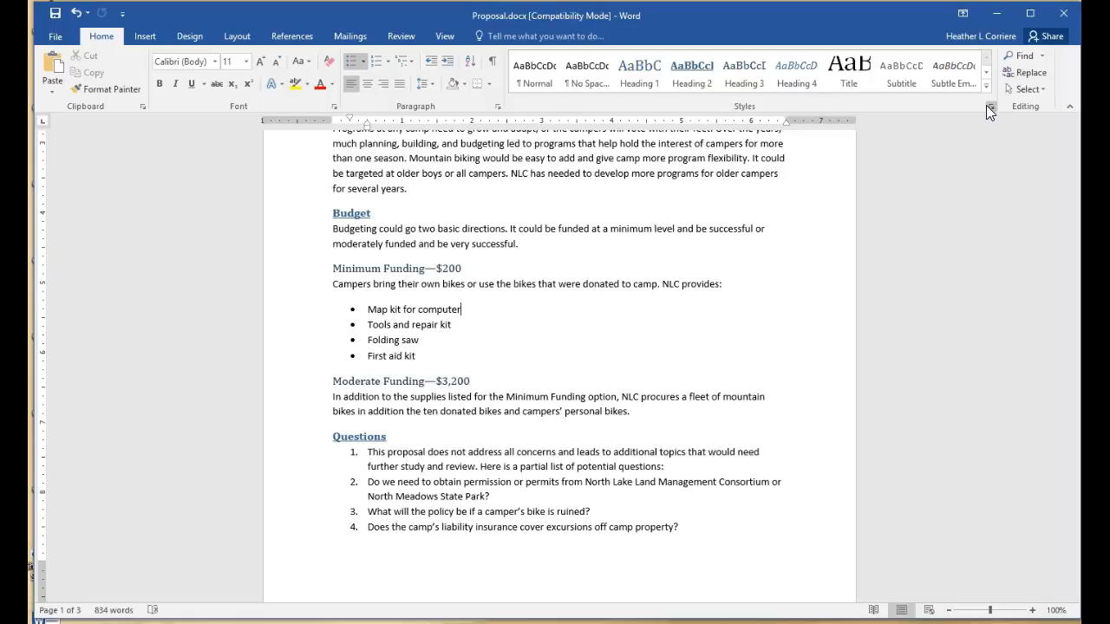
Preview the Office, Facet, Integral and Ion Boardroom themes on the proposal from the Design tab
{"action": "left_click", "coordinate": [231, 35]}
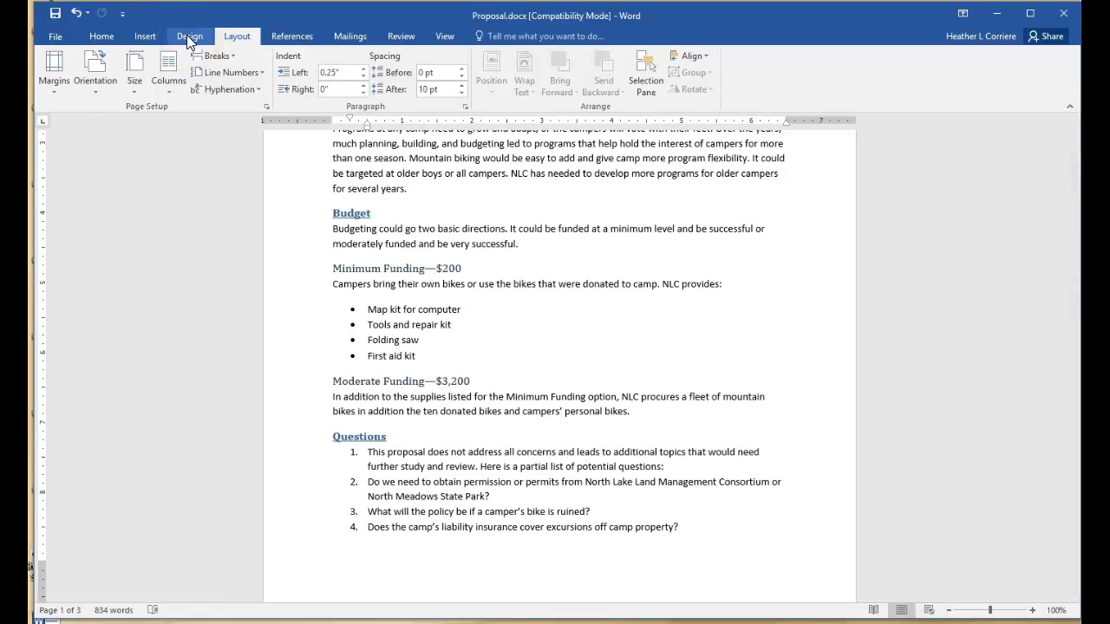
{"action": "left_click", "coordinate": [187, 35]}
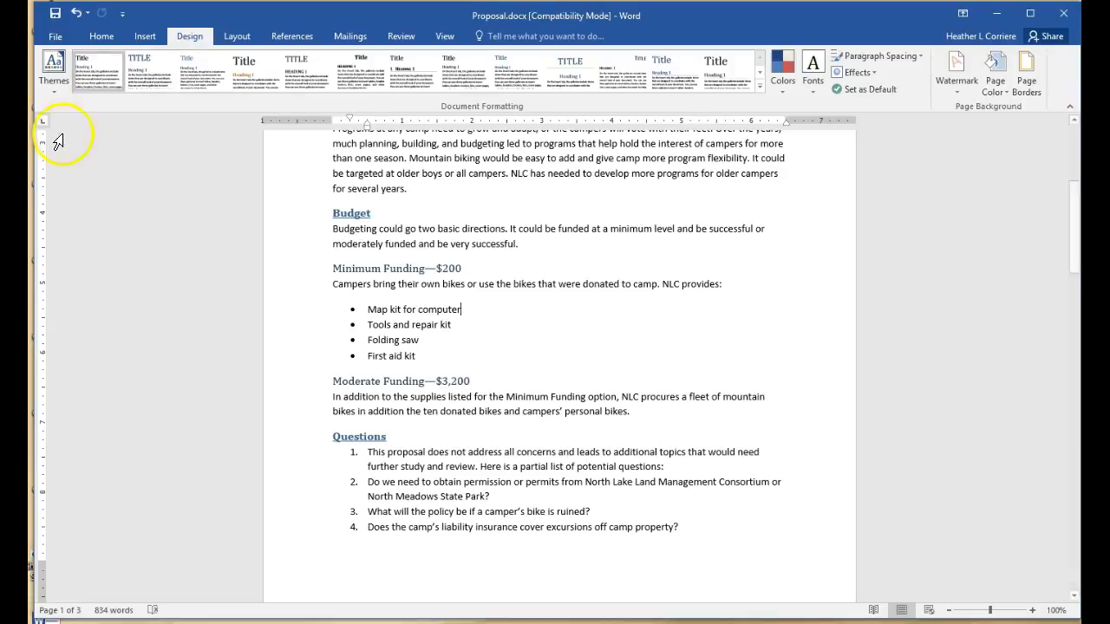
{"action": "left_click", "coordinate": [53, 87]}
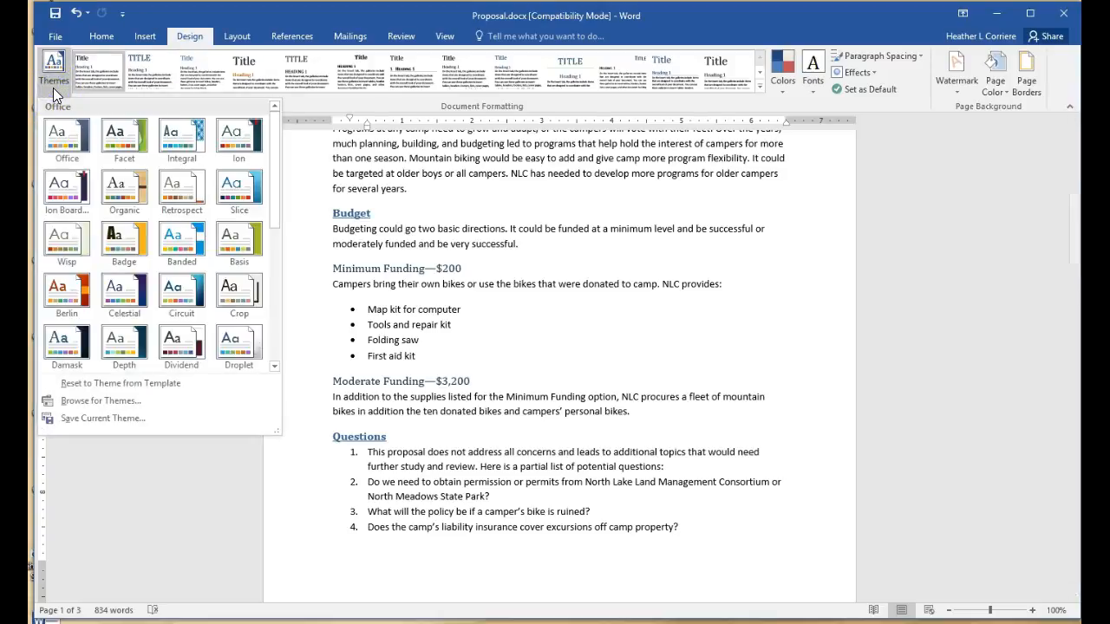
{"action": "left_click", "coordinate": [96, 146]}
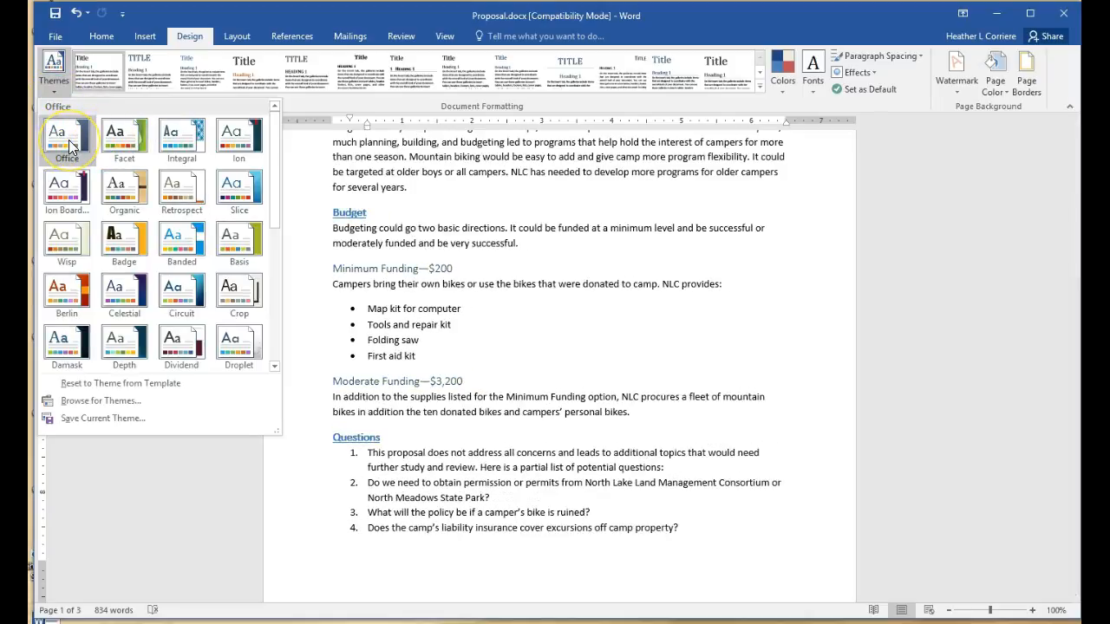
{"action": "left_click", "coordinate": [121, 146]}
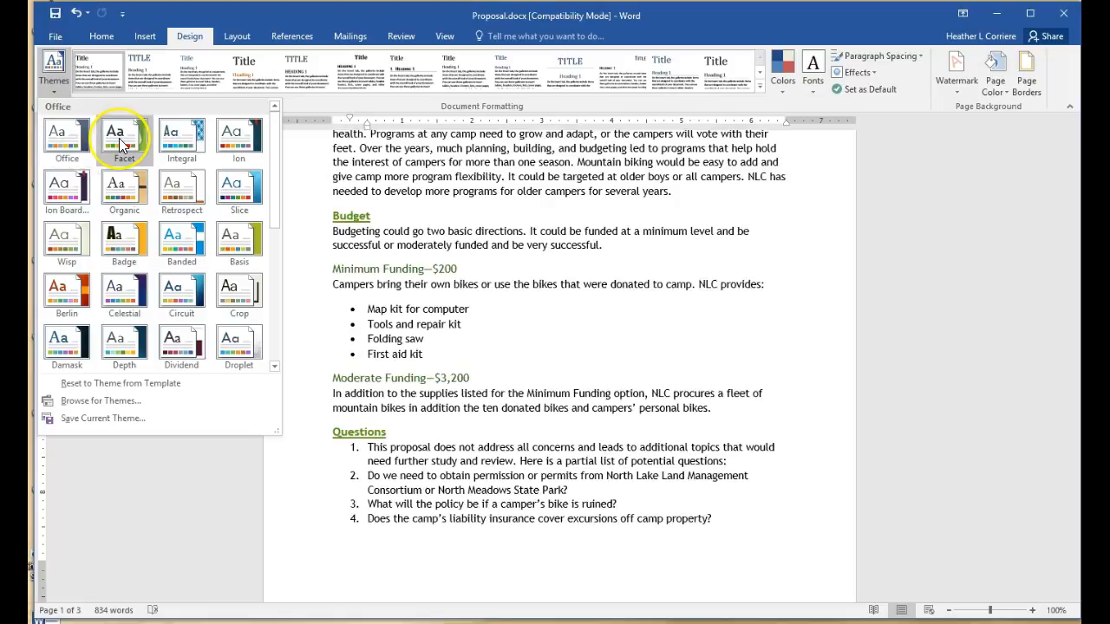
{"action": "left_click", "coordinate": [211, 145]}
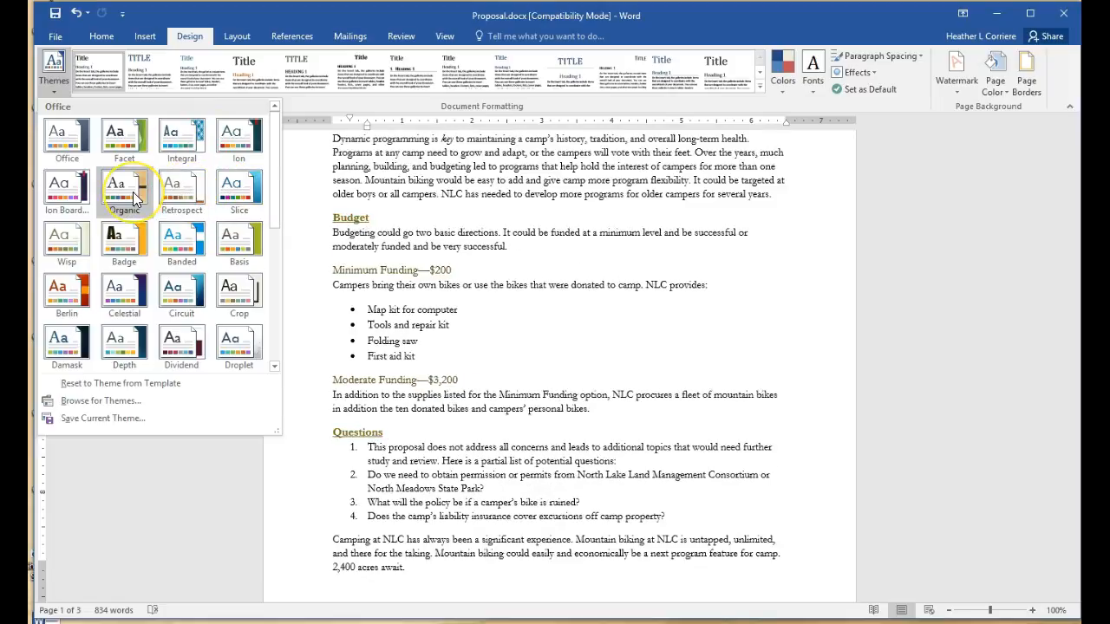
{"action": "left_click", "coordinate": [61, 198]}
Scroll the Themes gallery and apply the View theme to the proposal
{"action": "scroll", "coordinate": [607, 408], "scroll_direction": "up", "scroll_amount": 5}
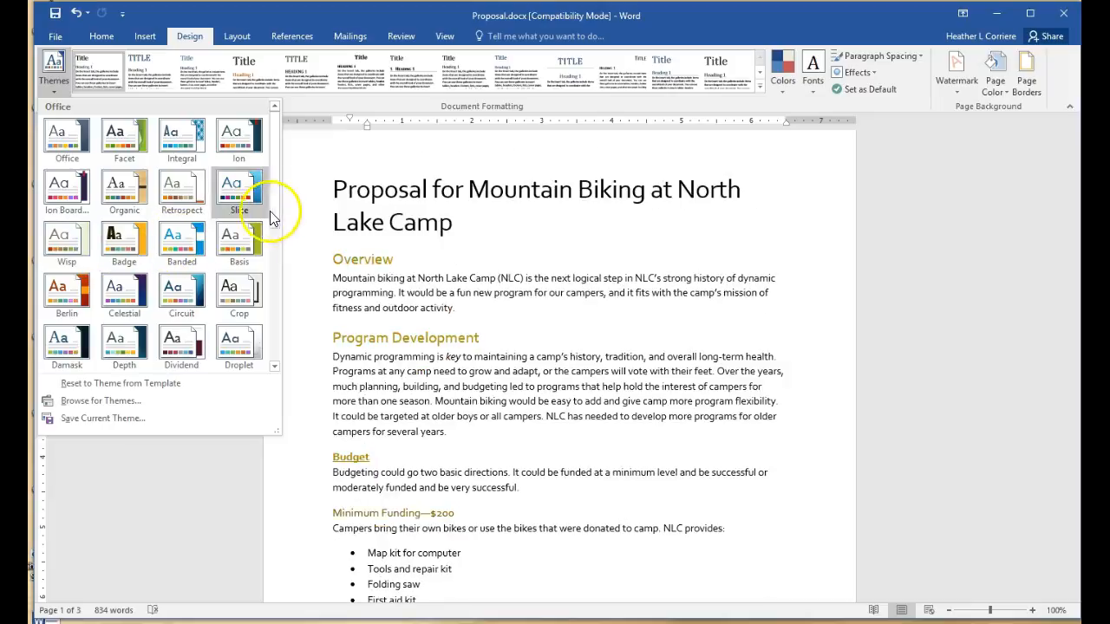
{"action": "left_click_drag", "start_coordinate": [274, 208], "coordinate": [276, 359]}
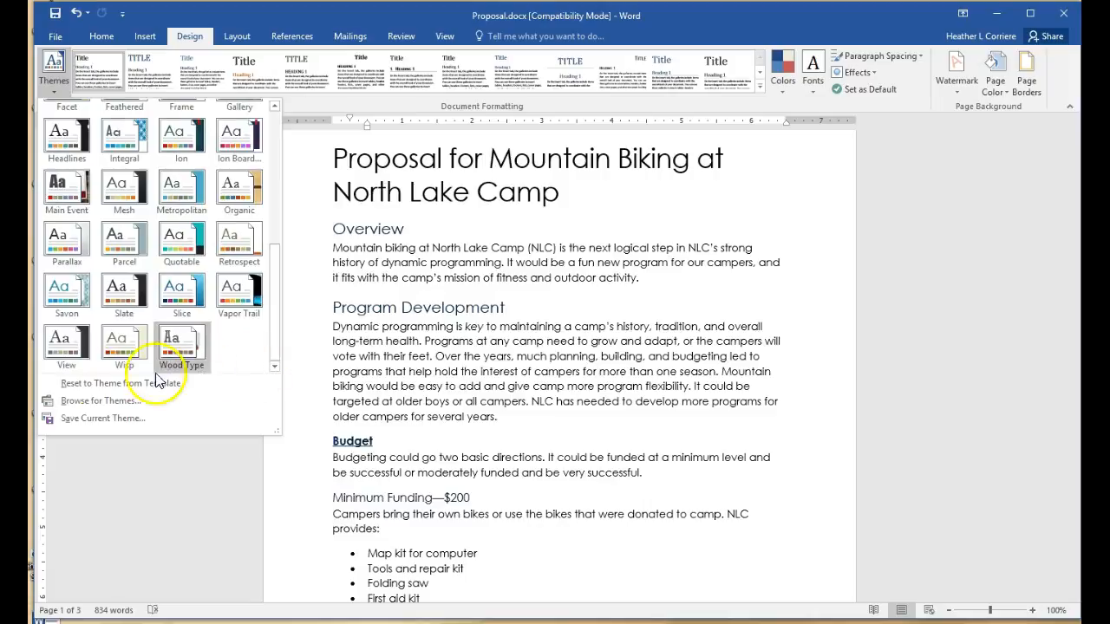
{"action": "left_click", "coordinate": [65, 347]}
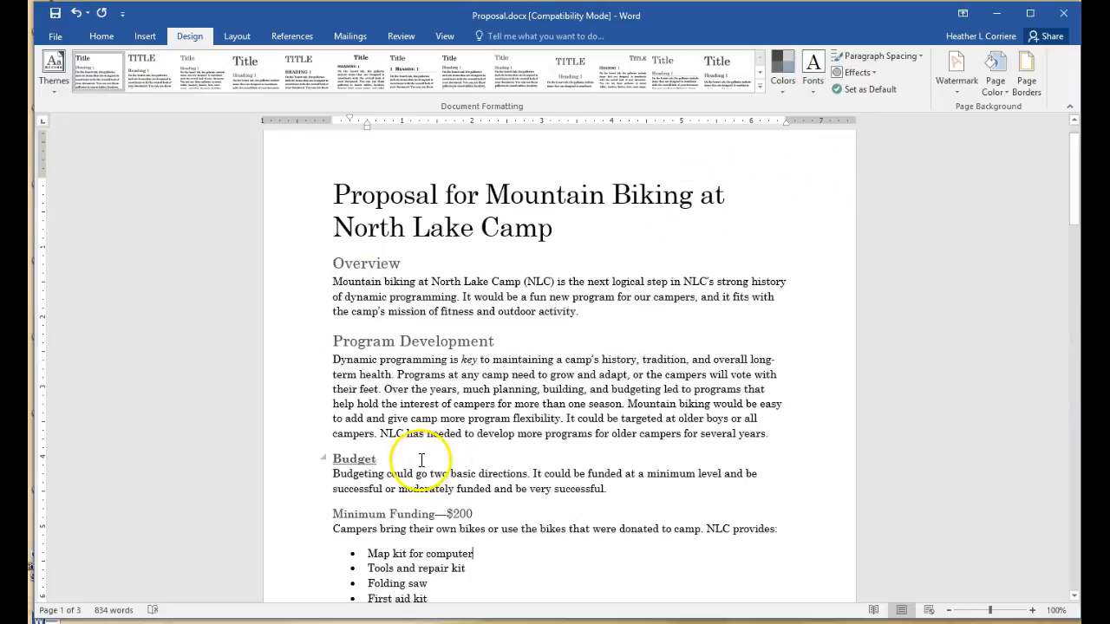
Apply the Badge theme, giving orange headings and a heavy condensed title, and review its colour sets
{"action": "left_click", "coordinate": [785, 91]}
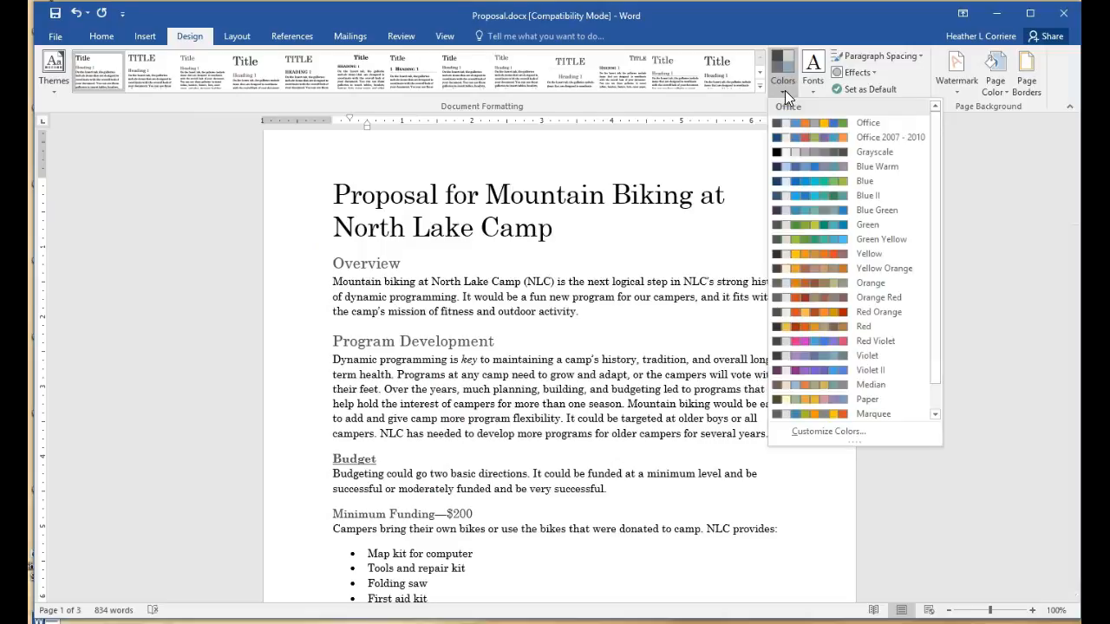
{"action": "left_click", "coordinate": [52, 86]}
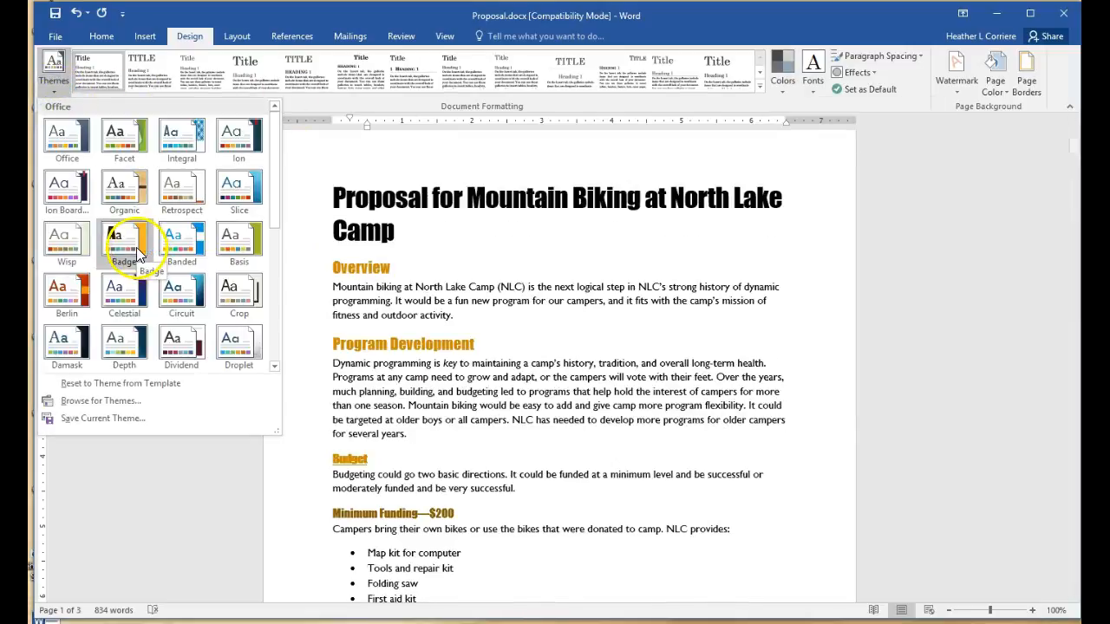
{"action": "left_click", "coordinate": [136, 247]}
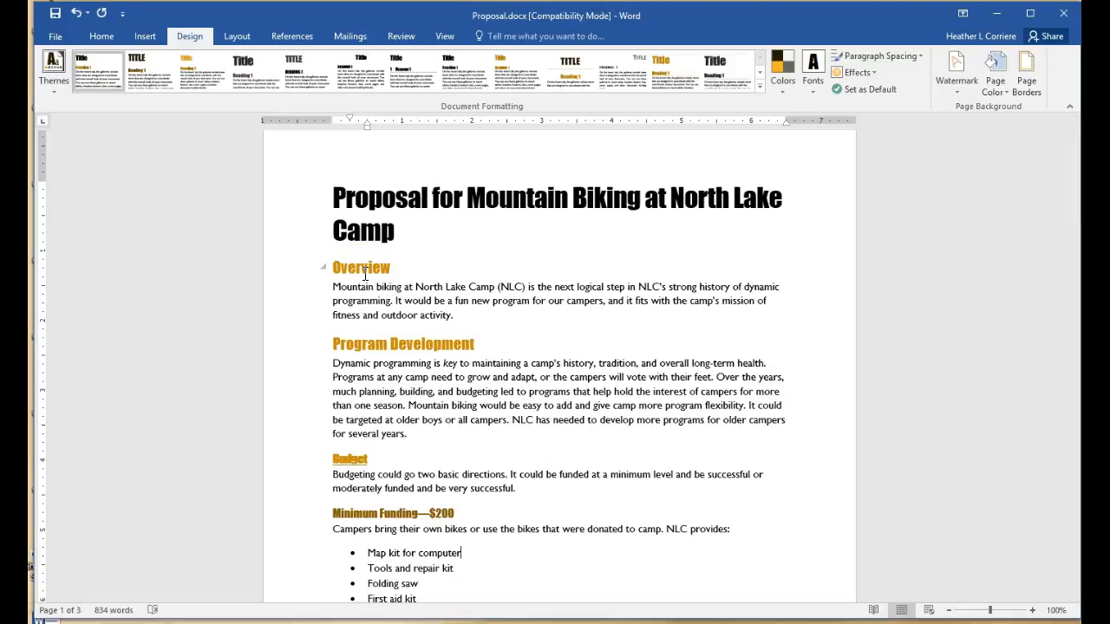
{"action": "left_click", "coordinate": [779, 89]}
{"action": "left_click", "coordinate": [814, 89]}
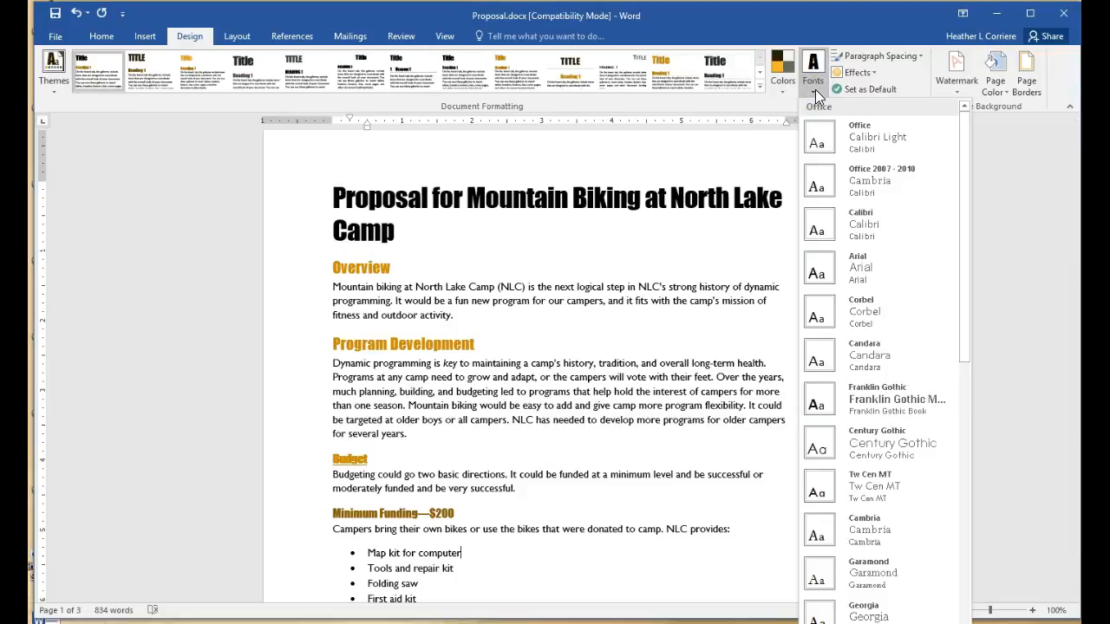
{"action": "left_click", "coordinate": [1047, 227]}
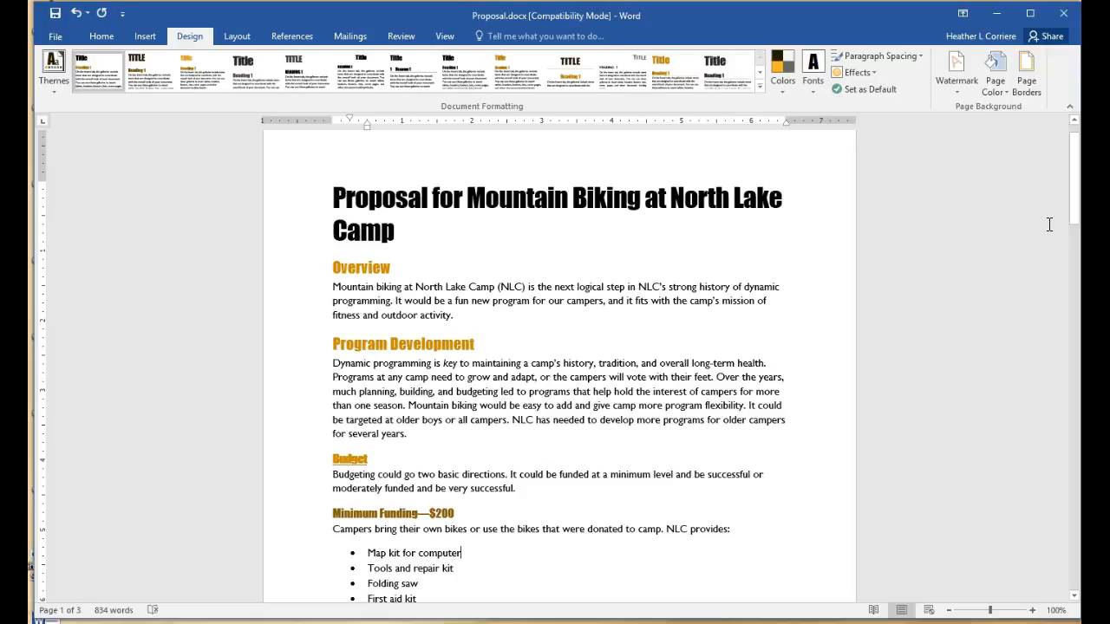